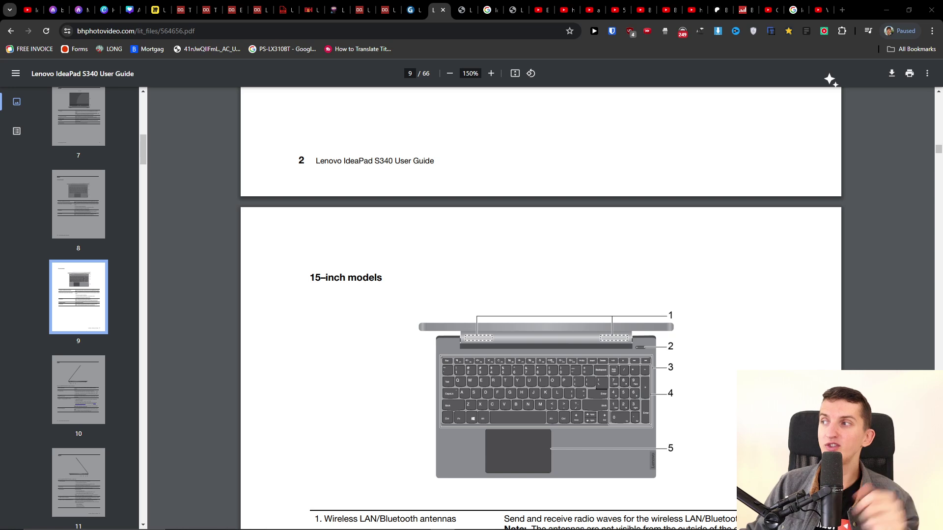
{"action": "scroll", "coordinate": [644, 252], "scroll_direction": "up", "scroll_amount": 2, "text": "ctrl"}
{"action": "scroll", "coordinate": [738, 326], "scroll_direction": "up", "scroll_amount": 3, "text": "ctrl"}
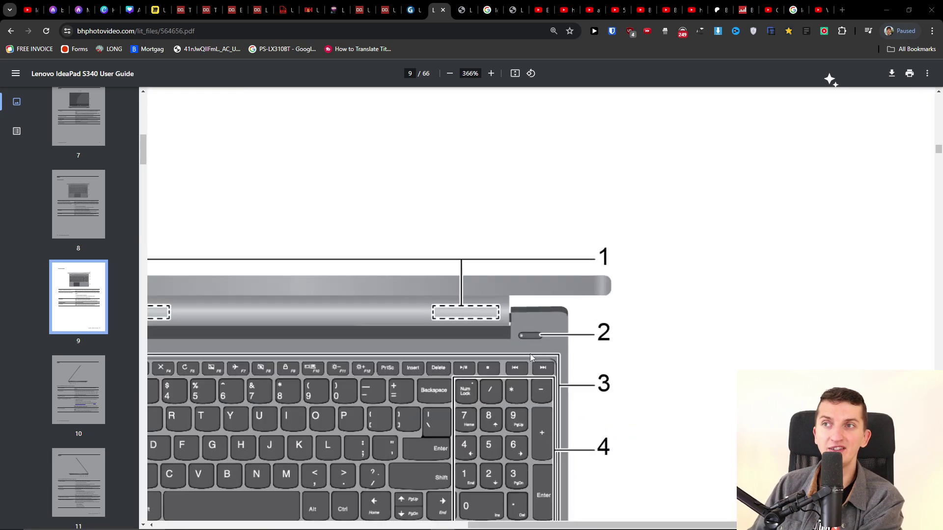
{"action": "scroll", "coordinate": [530, 353], "scroll_direction": "up", "scroll_amount": 1, "text": "ctrl"}
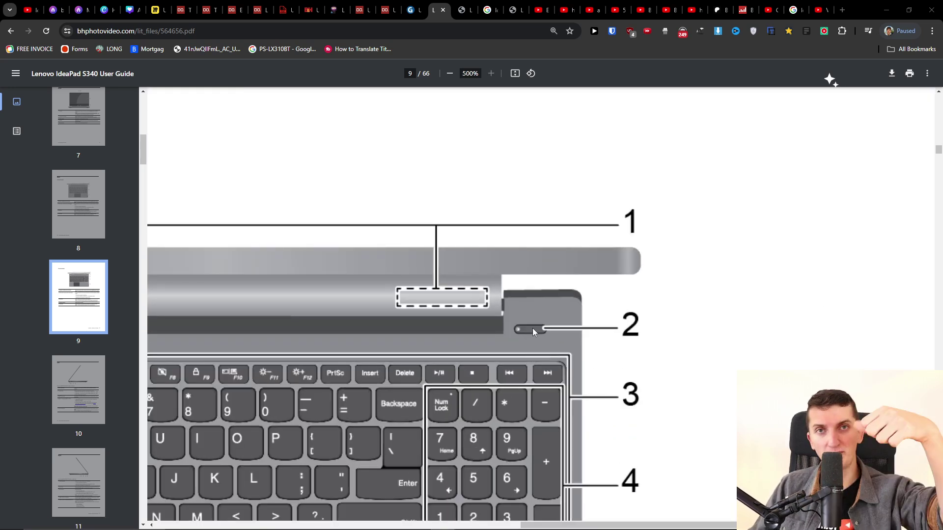
{"action": "scroll", "coordinate": [533, 332], "scroll_direction": "down", "scroll_amount": 3}
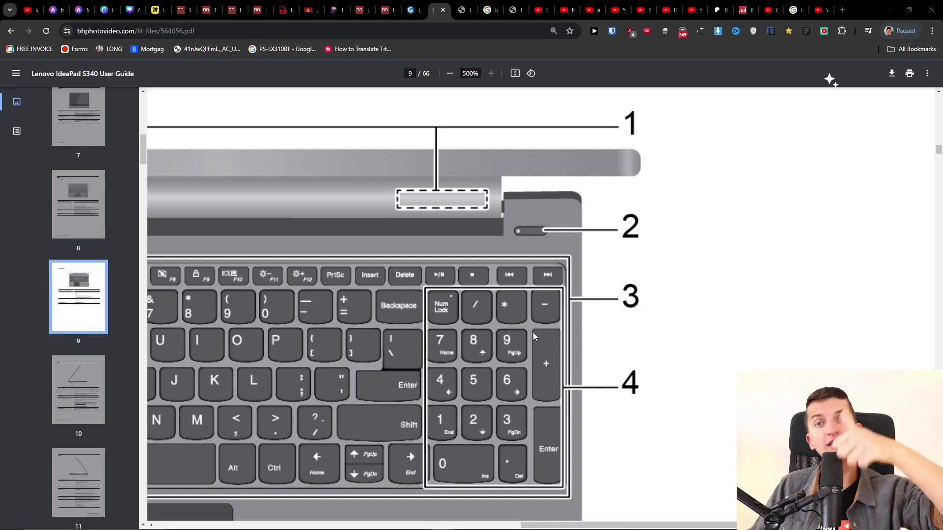
{"action": "scroll", "coordinate": [531, 364], "scroll_direction": "down", "scroll_amount": 2, "text": "ctrl"}
{"action": "scroll", "coordinate": [535, 377], "scroll_direction": "down", "scroll_amount": 2, "text": "ctrl"}
{"action": "scroll", "coordinate": [499, 367], "scroll_direction": "down", "scroll_amount": 2}
{"action": "scroll", "coordinate": [499, 366], "scroll_direction": "down", "scroll_amount": 4}
{"action": "scroll", "coordinate": [499, 368], "scroll_direction": "down", "scroll_amount": 4}
{"action": "scroll", "coordinate": [499, 369], "scroll_direction": "down", "scroll_amount": 3}
{"action": "scroll", "coordinate": [498, 368], "scroll_direction": "down", "scroll_amount": 5}
{"action": "scroll", "coordinate": [499, 368], "scroll_direction": "down", "scroll_amount": 4}
{"action": "scroll", "coordinate": [619, 379], "scroll_direction": "up", "scroll_amount": 2, "text": "ctrl"}
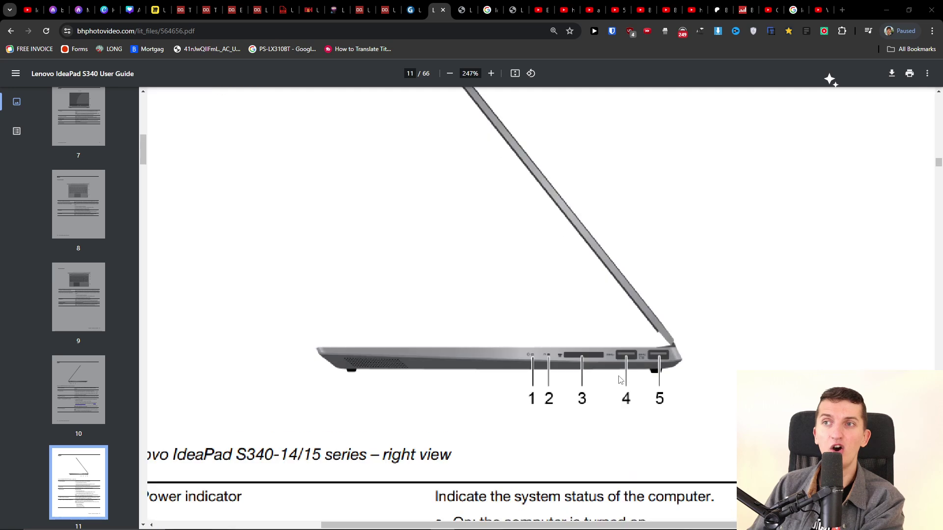
{"action": "scroll", "coordinate": [620, 379], "scroll_direction": "up", "scroll_amount": 3, "text": "ctrl"}
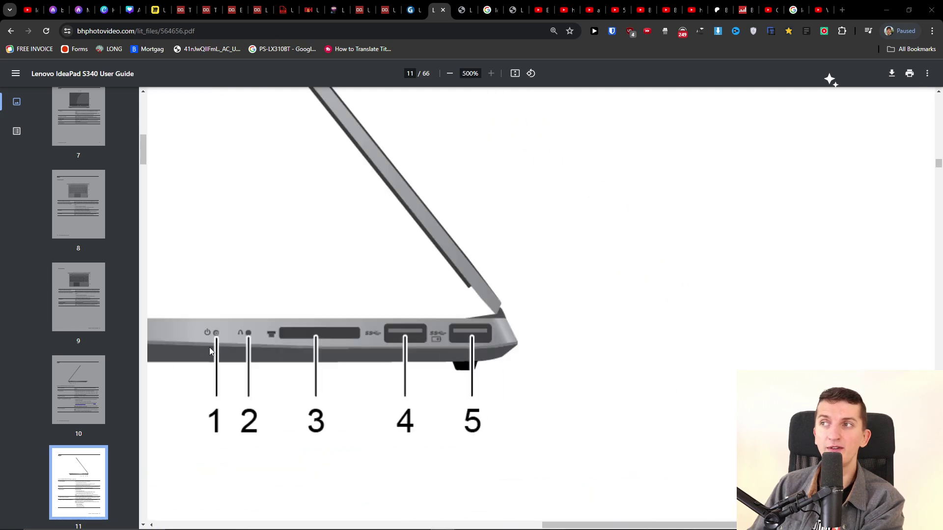
{"action": "scroll", "coordinate": [209, 347], "scroll_direction": "down", "scroll_amount": 2, "text": "ctrl"}
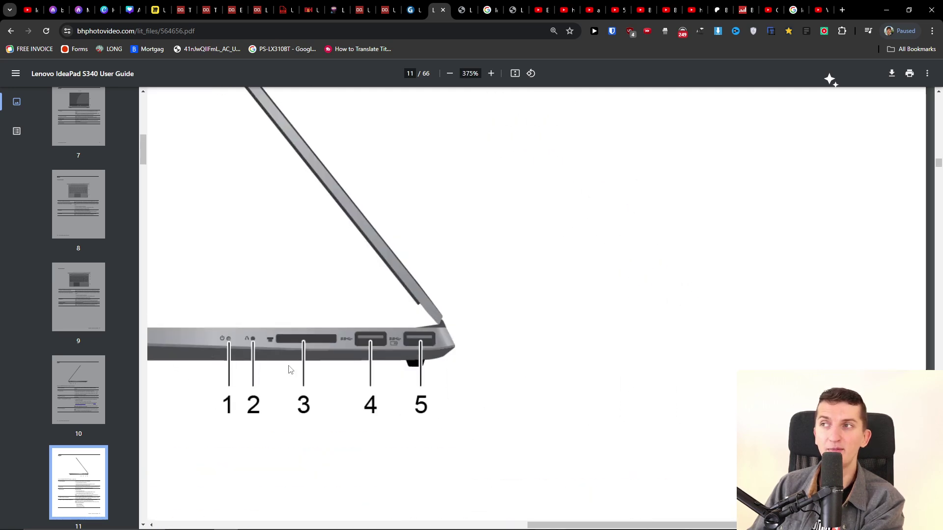
{"action": "scroll", "coordinate": [290, 370], "scroll_direction": "down", "scroll_amount": 1, "text": "ctrl"}
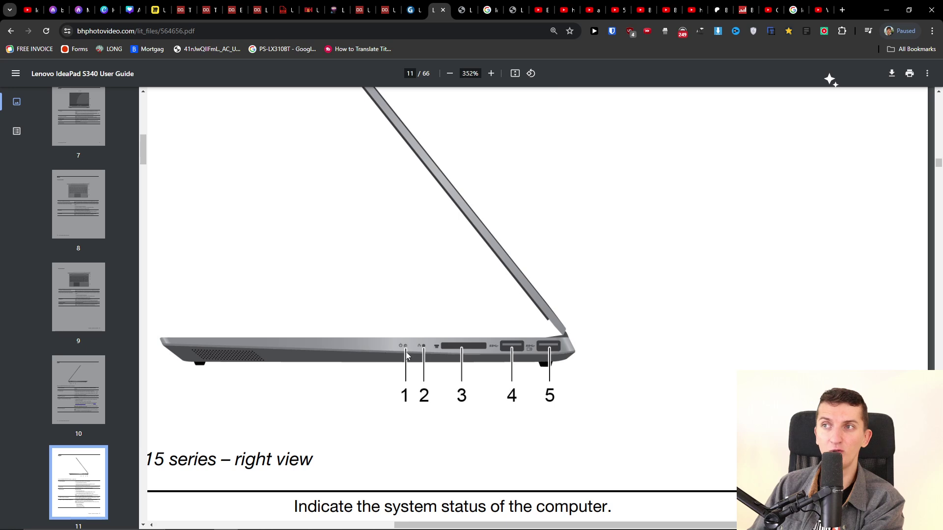
{"action": "scroll", "coordinate": [406, 352], "scroll_direction": "up", "scroll_amount": 2, "text": "ctrl"}
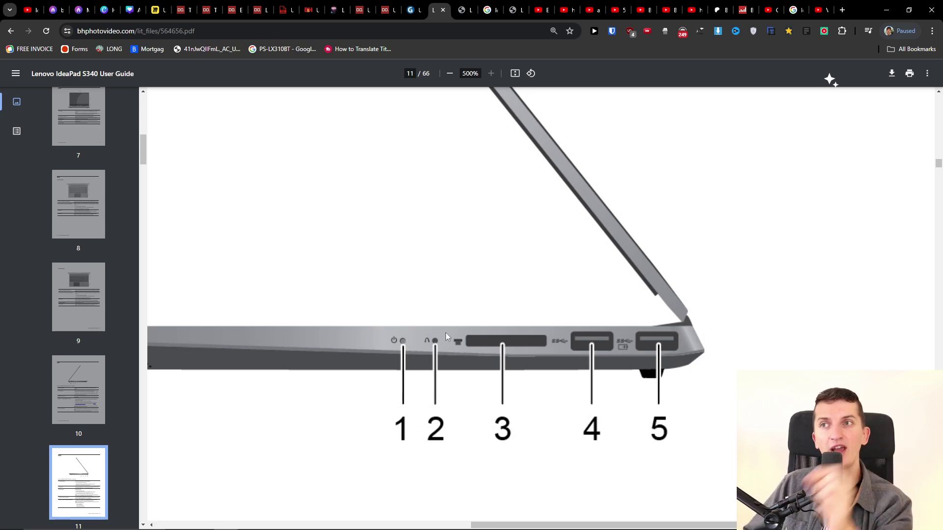
{"action": "scroll", "coordinate": [458, 326], "scroll_direction": "down", "scroll_amount": 2}
{"action": "scroll", "coordinate": [458, 326], "scroll_direction": "down", "scroll_amount": 2}
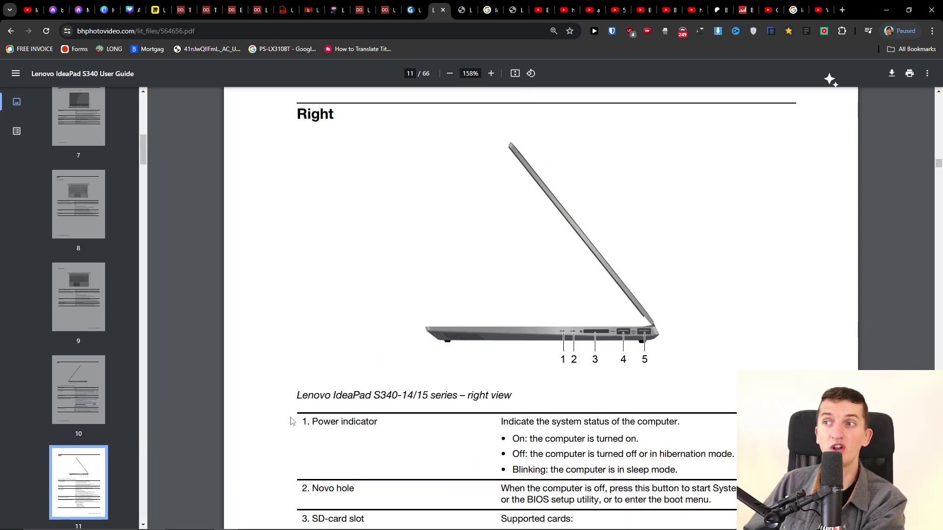
- Select the text "Lenovo IdeaPad S340" in the page 11 right-view caption
{"action": "left_click_drag", "start_coordinate": [296, 396], "coordinate": [401, 398]}
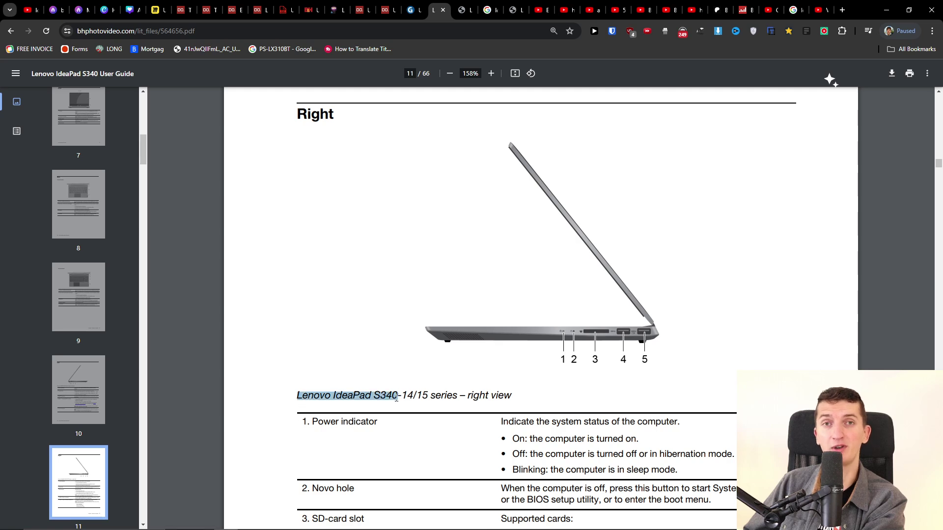